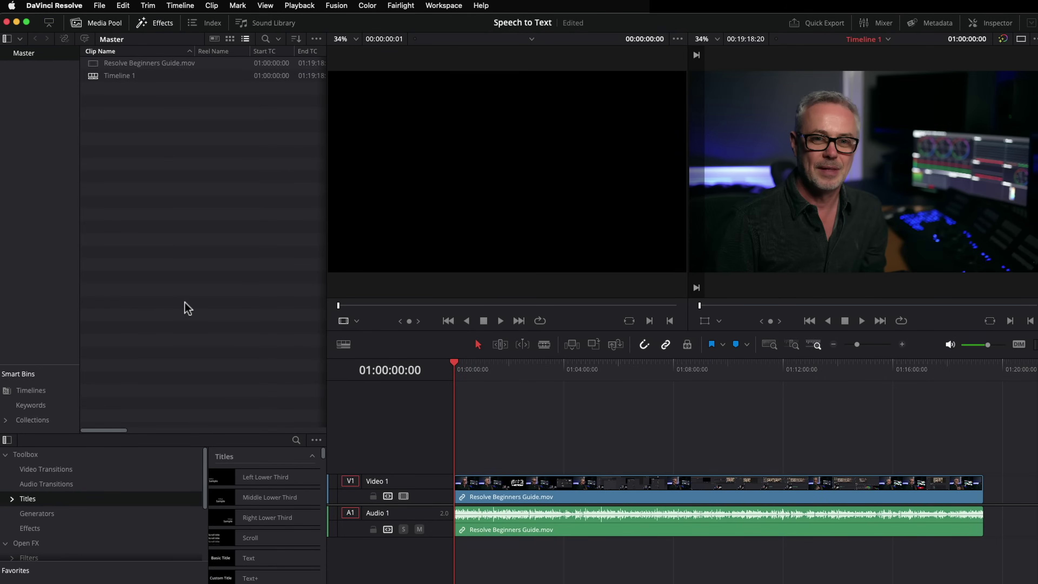
- Select the Resolve Beginners Guide.mov clip in the Media Pool
{"action": "left_click", "coordinate": [93, 66]}
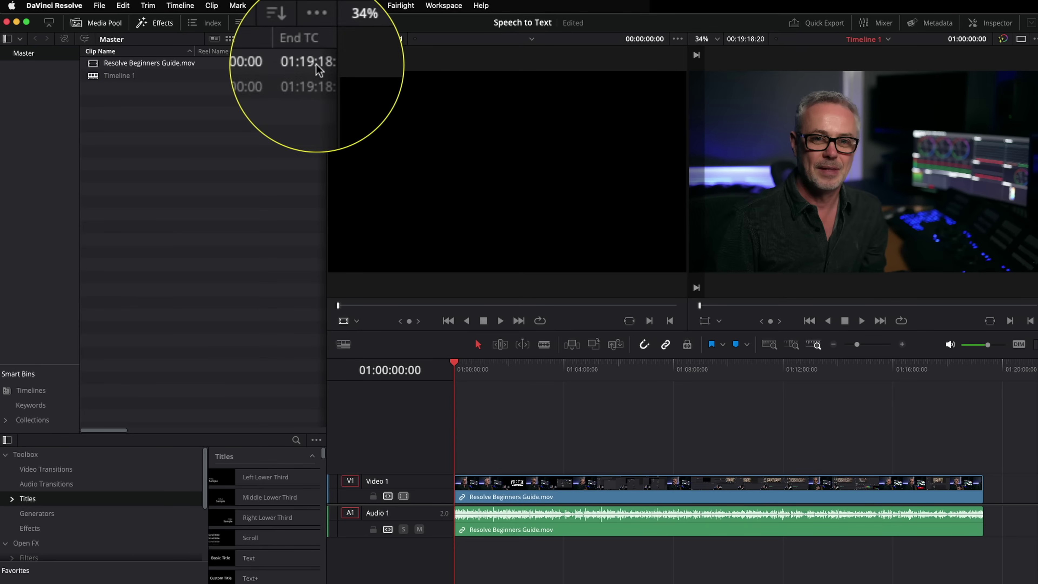
{"action": "left_click", "coordinate": [234, 115]}
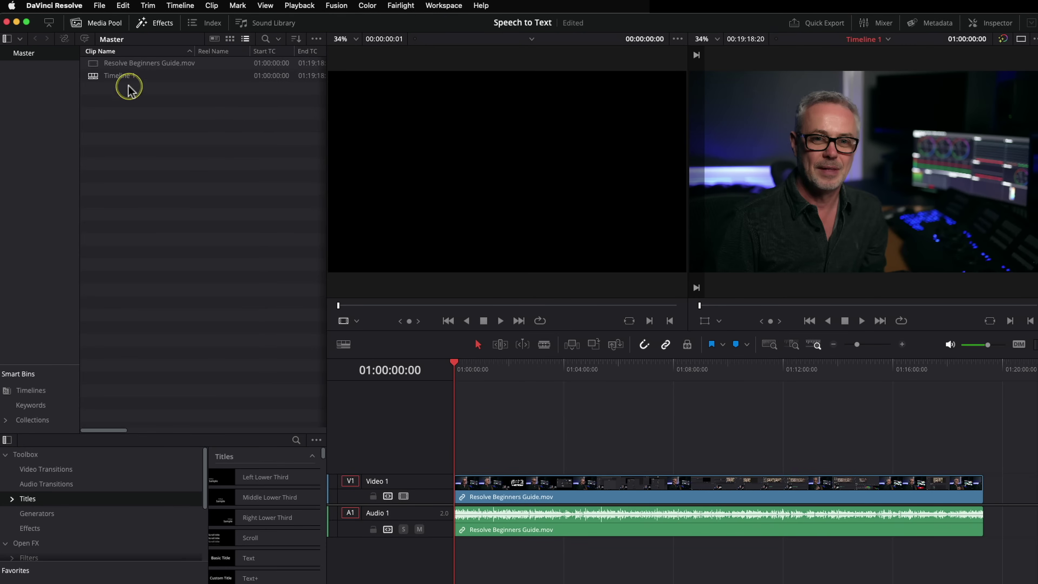
{"action": "left_click", "coordinate": [98, 65]}
- Run Transcribe Audio on Resolve Beginners Guide.mov to show its full transcript
{"action": "right_click", "coordinate": [98, 66]}
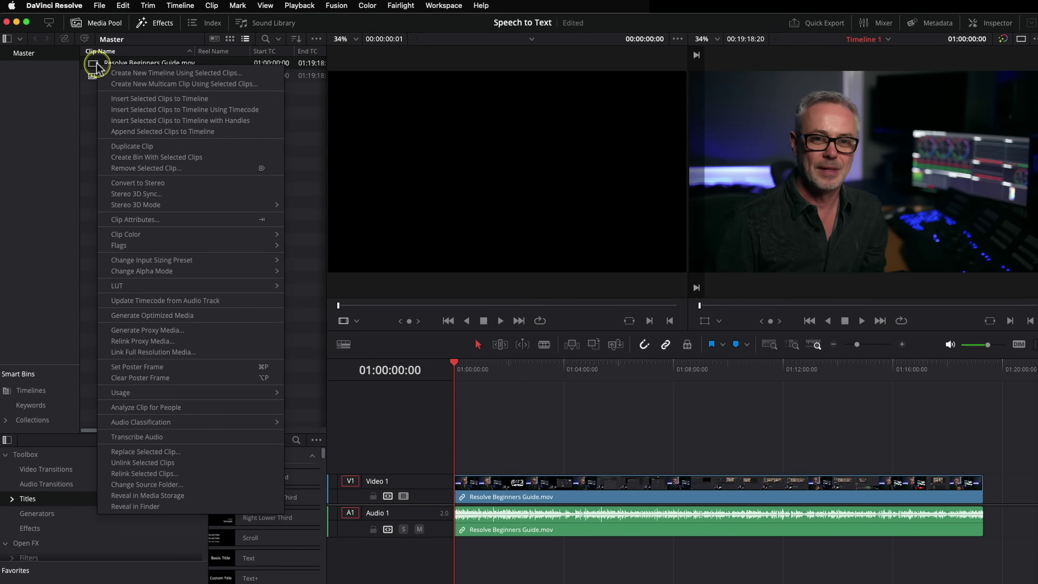
{"action": "left_click", "coordinate": [135, 437]}
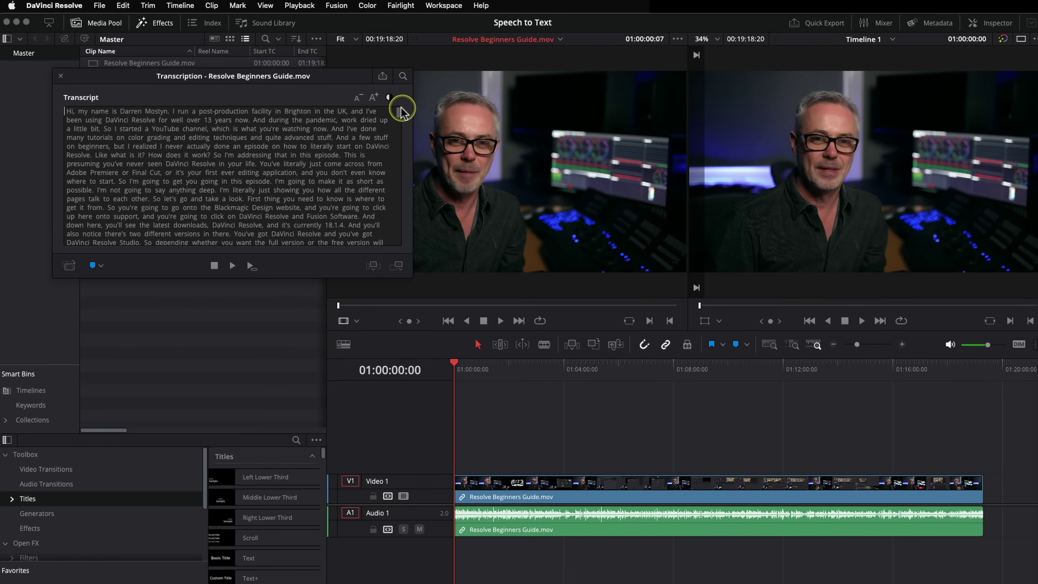
- Add Marker 1 at 01:18:19:18, where the transcript says 'This is super quick.'
{"action": "left_click_drag", "start_coordinate": [400, 111], "coordinate": [402, 240]}
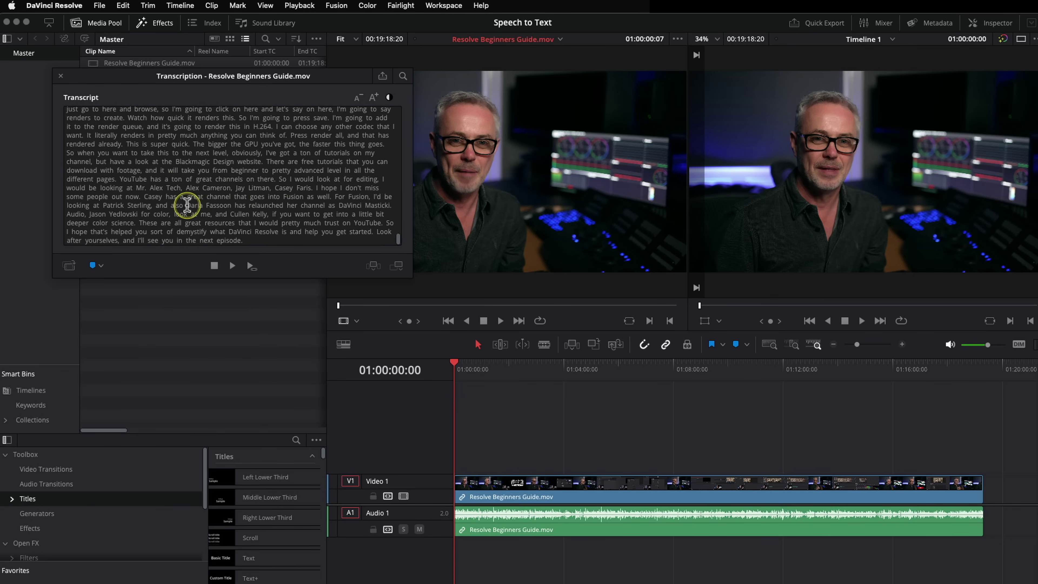
{"action": "left_click_drag", "start_coordinate": [187, 205], "coordinate": [232, 205]}
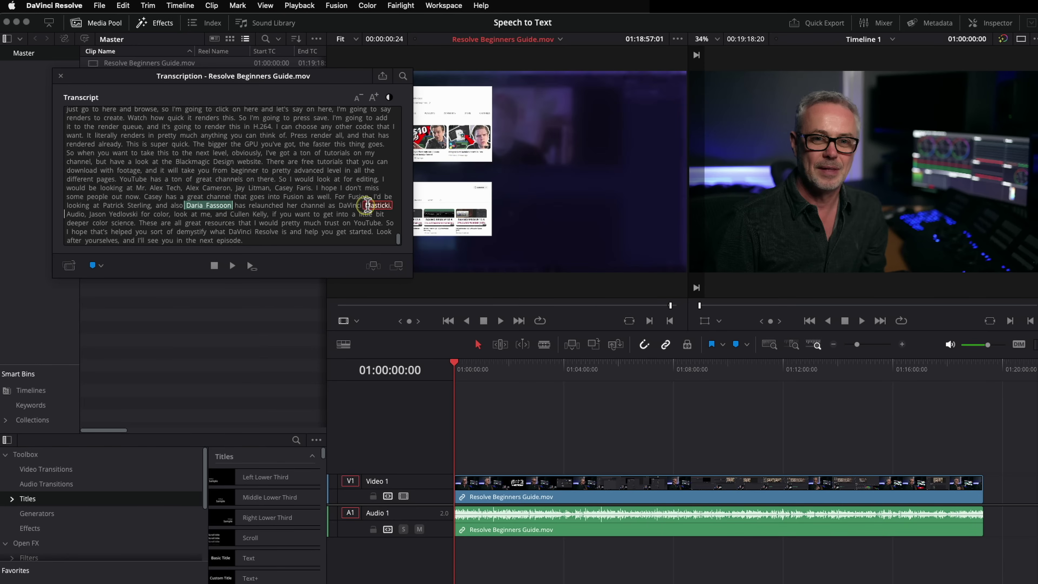
{"action": "left_click", "coordinate": [383, 206]}
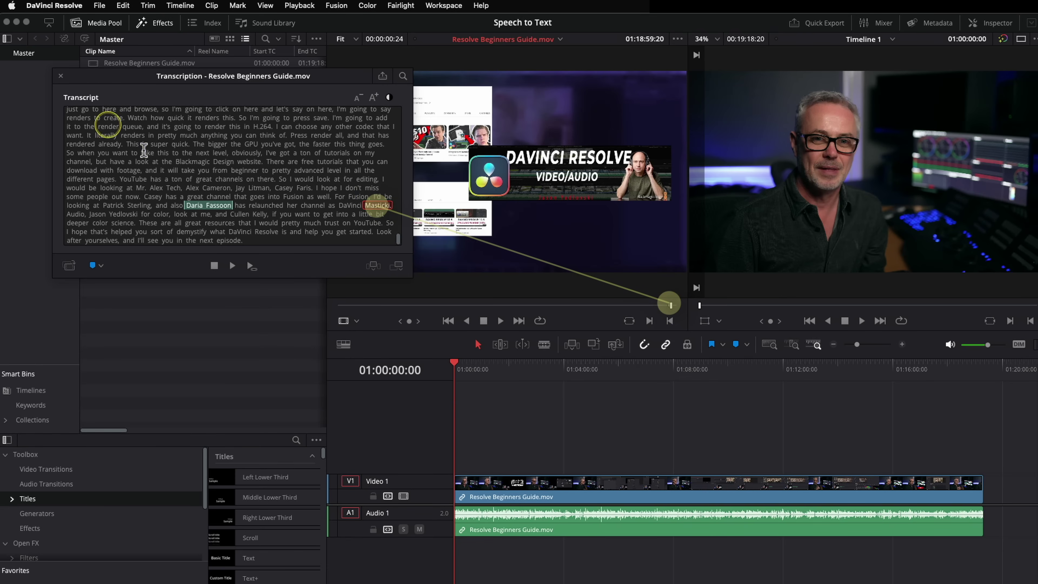
{"action": "left_click_drag", "start_coordinate": [125, 142], "coordinate": [189, 144]}
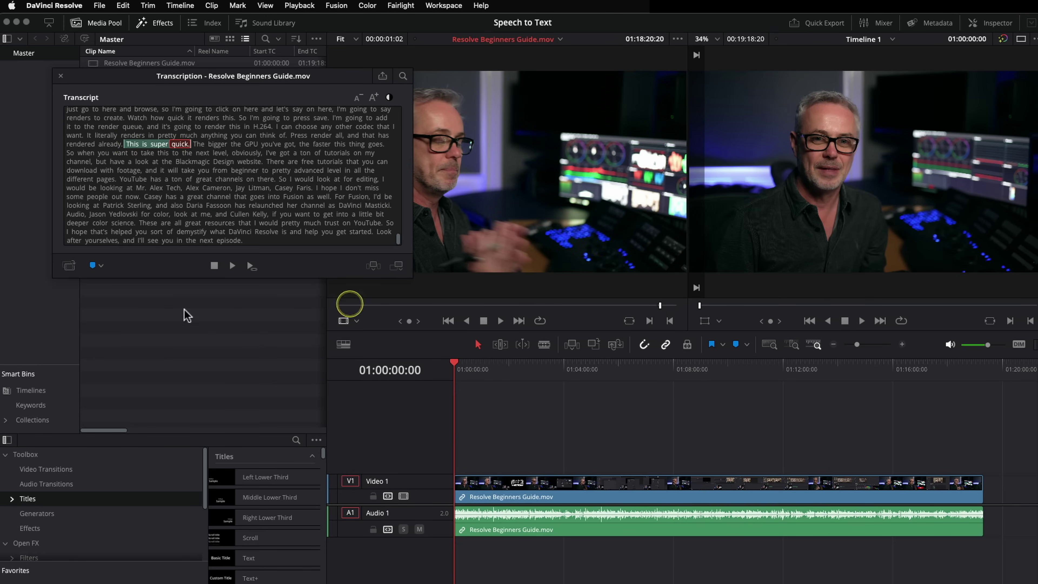
{"action": "left_click", "coordinate": [94, 268]}
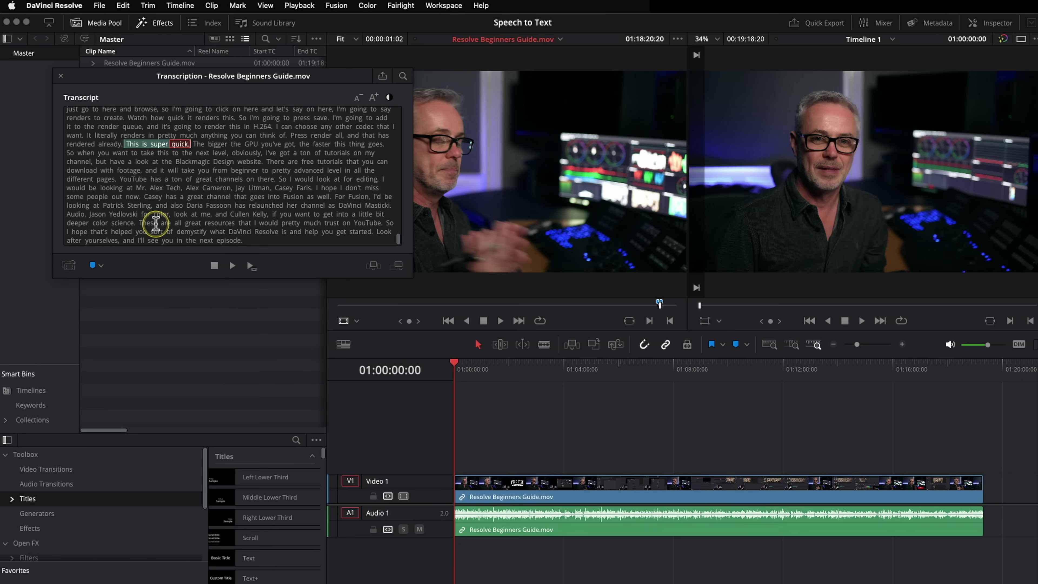
- Select the transcript's opening sentence and add a subtitle track to Timeline 1
{"action": "left_click_drag", "start_coordinate": [398, 239], "coordinate": [412, 87]}
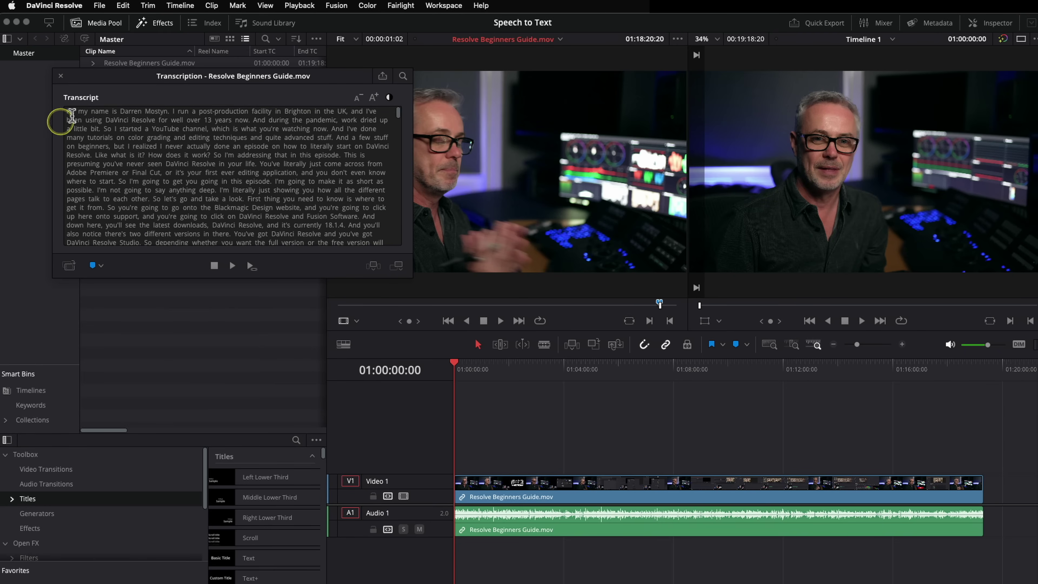
{"action": "left_click_drag", "start_coordinate": [66, 110], "coordinate": [342, 109]}
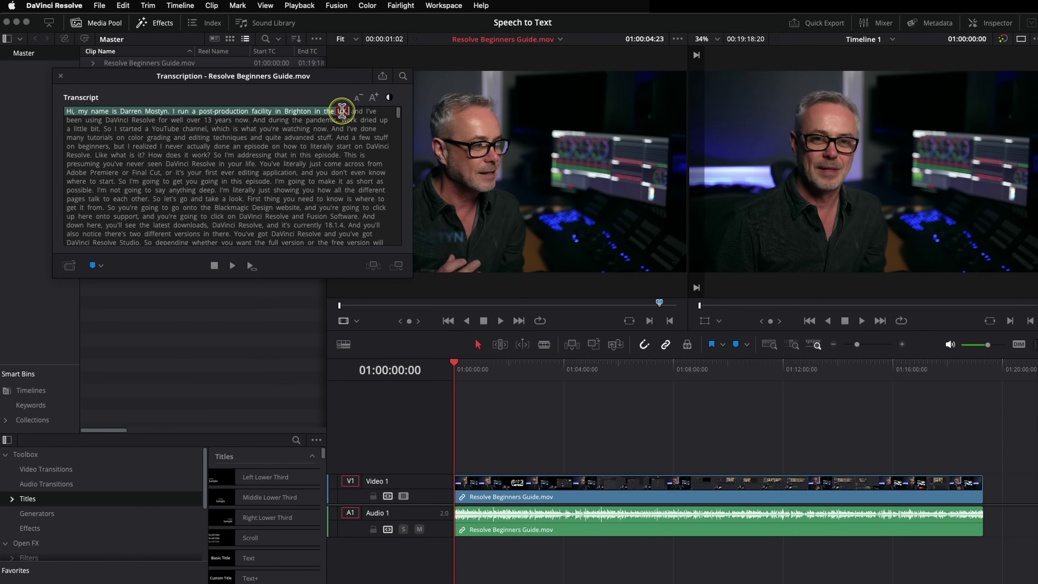
{"action": "right_click", "coordinate": [394, 446]}
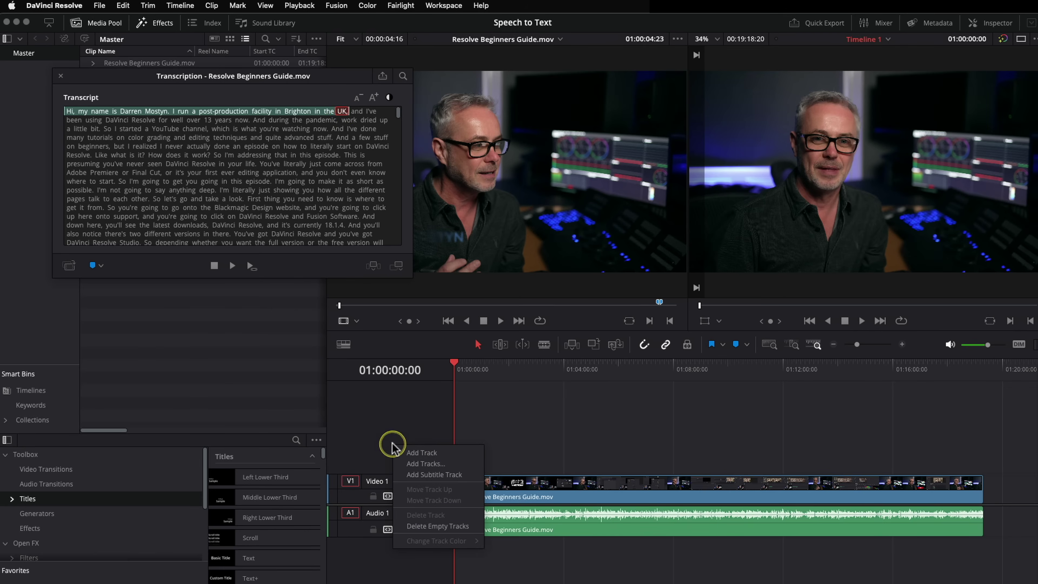
{"action": "left_click", "coordinate": [437, 478]}
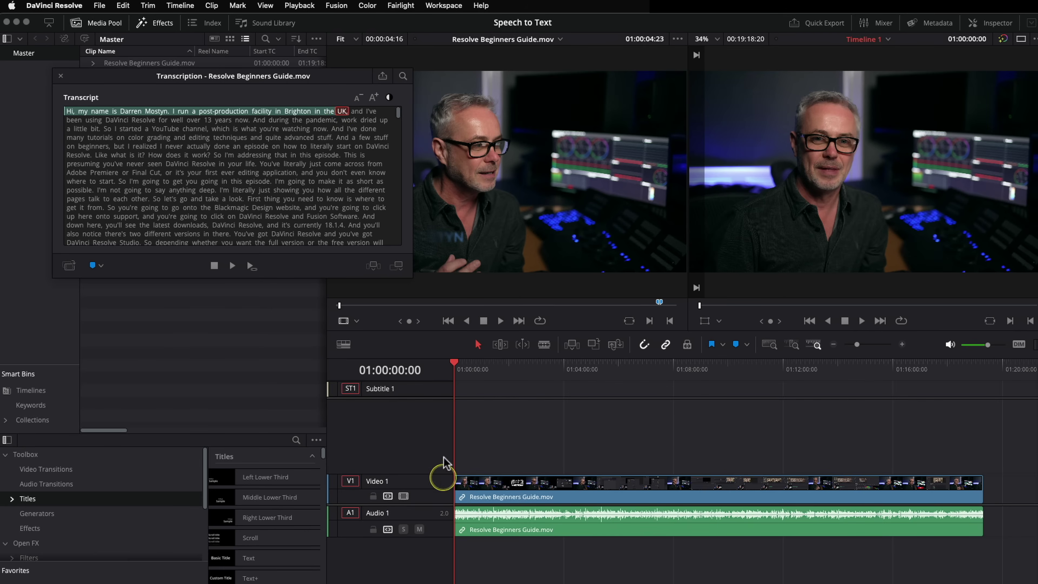
- Add a 01:00:00:00–01:00:03:00 caption and paste the opening sentence into it
{"action": "right_click", "coordinate": [467, 393]}
{"action": "left_click", "coordinate": [480, 399]}
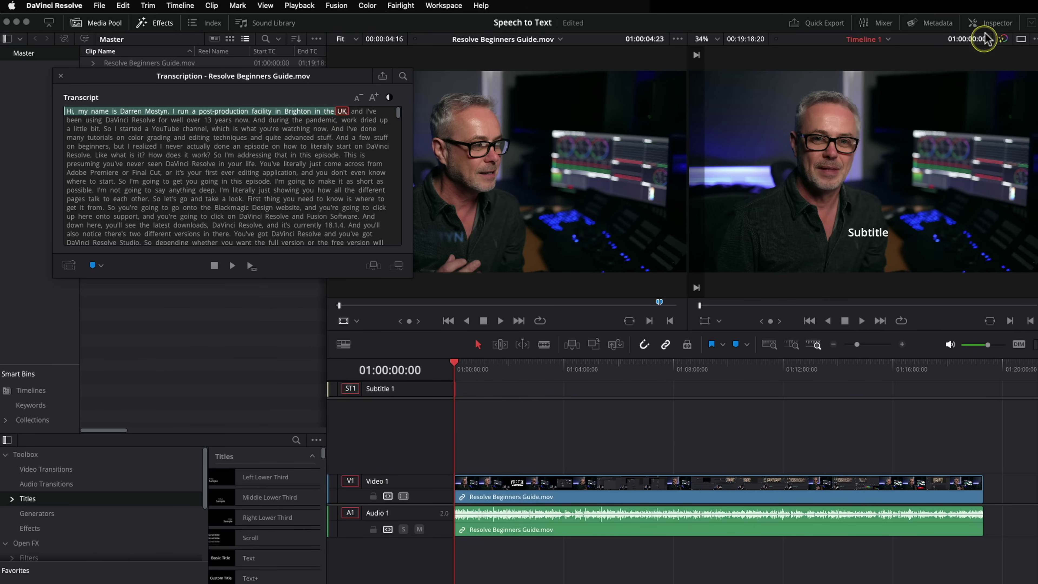
{"action": "left_click", "coordinate": [993, 24]}
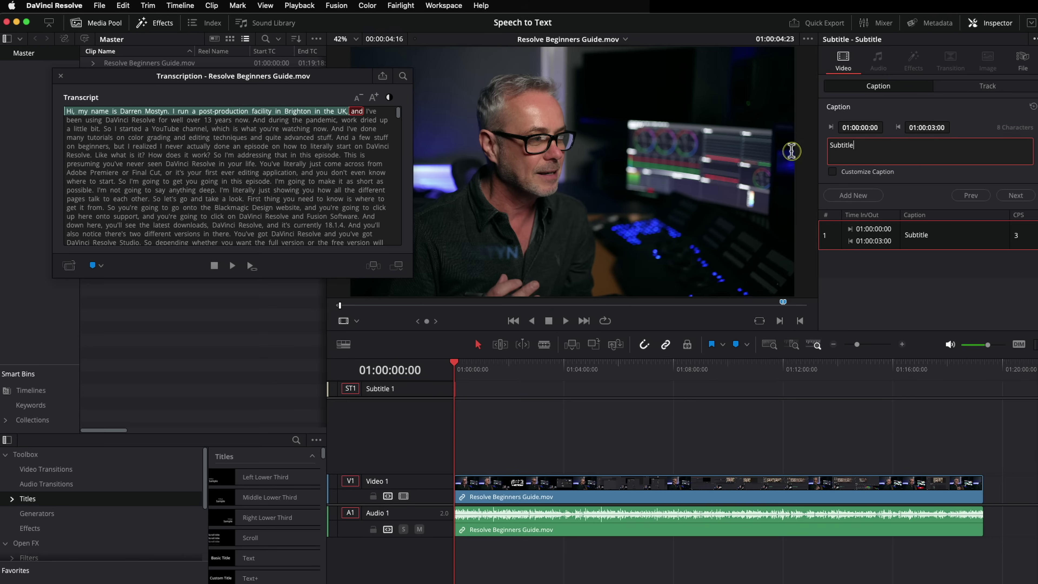
{"action": "left_click", "coordinate": [860, 145]}
{"action": "left_click", "coordinate": [870, 141]}
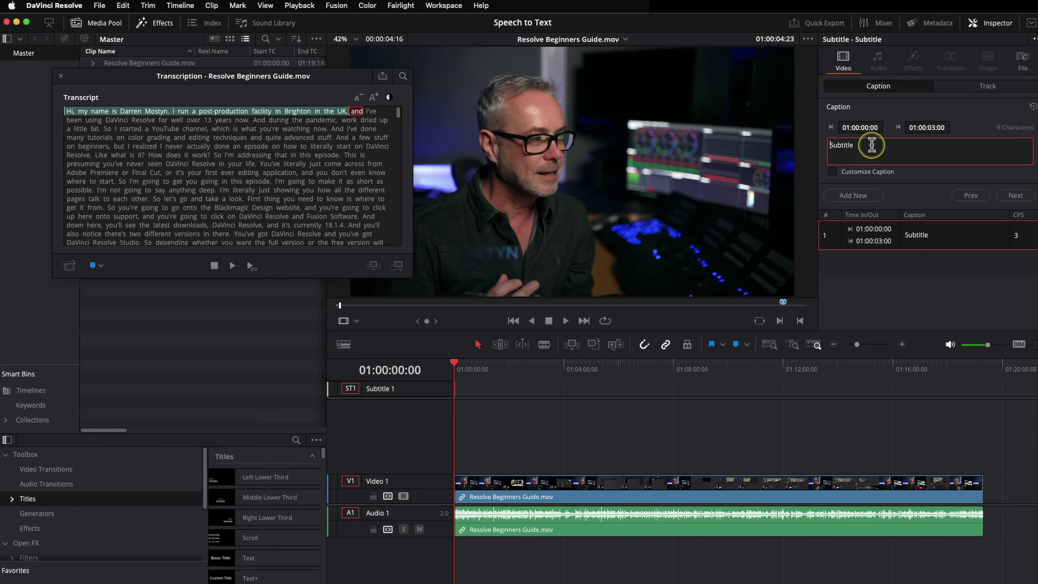
{"action": "double_click", "coordinate": [871, 143]}
{"action": "type", "text": "Hi, my name is Darren Mostyn. I run a post-production facility in Brighton in the UK,"}
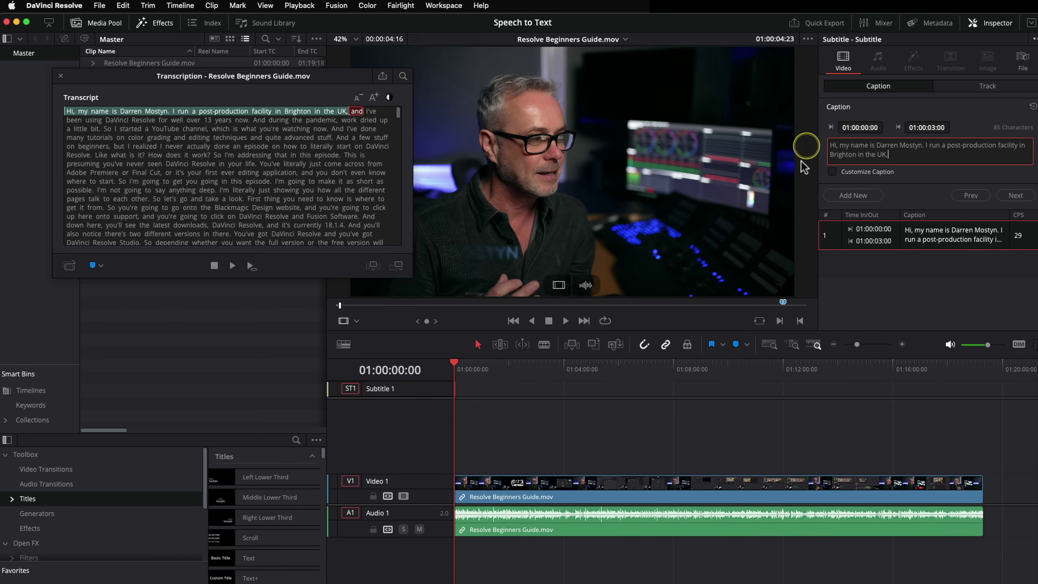
{"action": "left_click", "coordinate": [505, 379]}
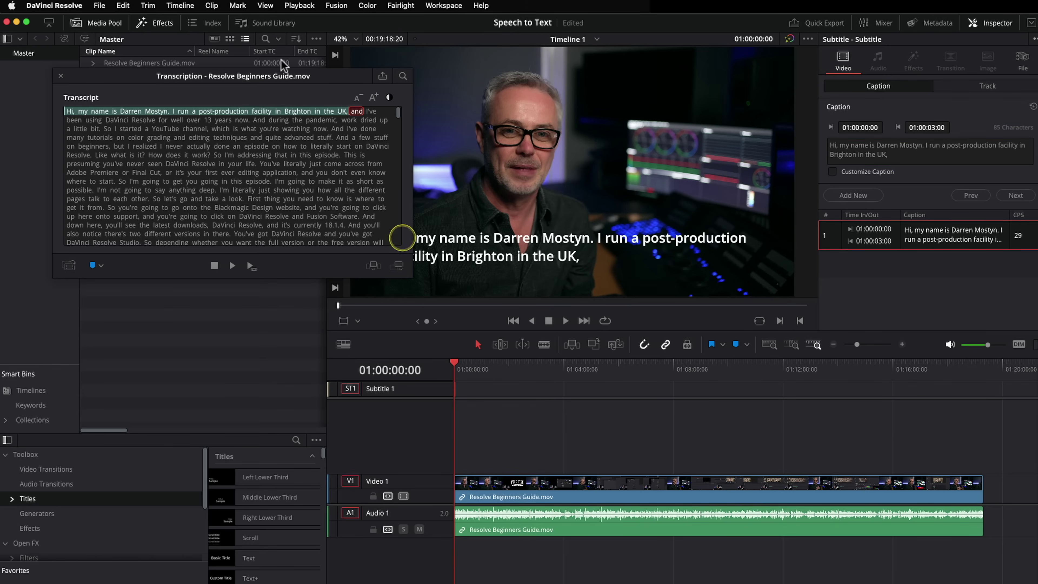
{"action": "left_click_drag", "start_coordinate": [312, 77], "coordinate": [260, 84]}
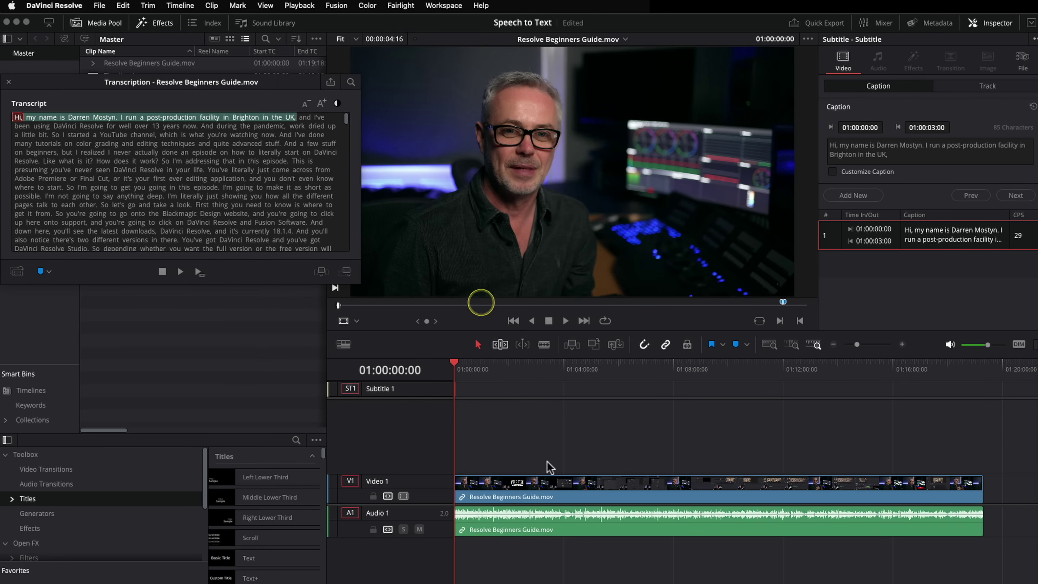
{"action": "left_click", "coordinate": [489, 425]}
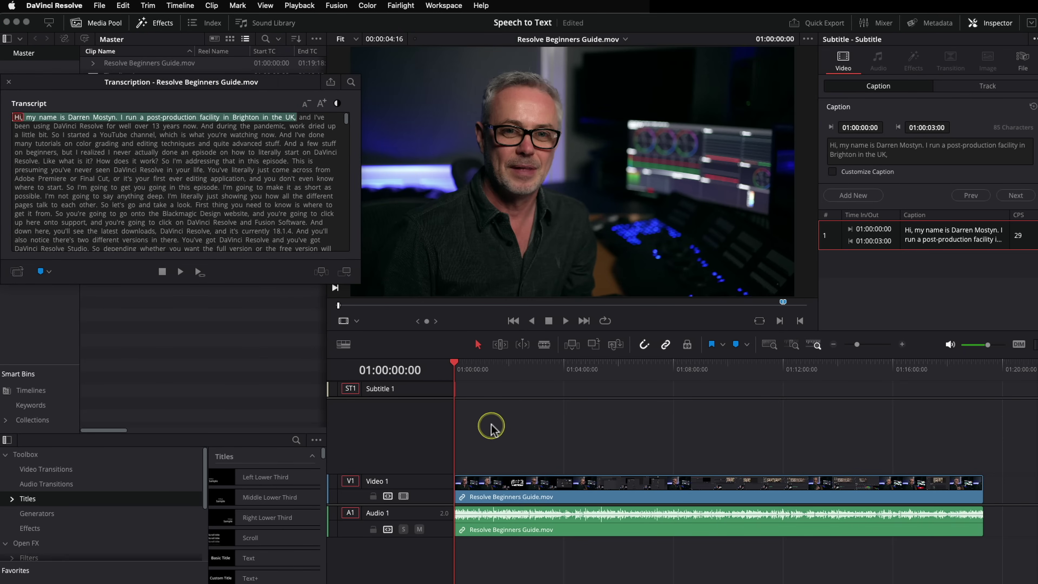
- Open the timeline's Create Subtitles from Audio dialog
{"action": "left_click", "coordinate": [486, 403]}
{"action": "left_click", "coordinate": [498, 446]}
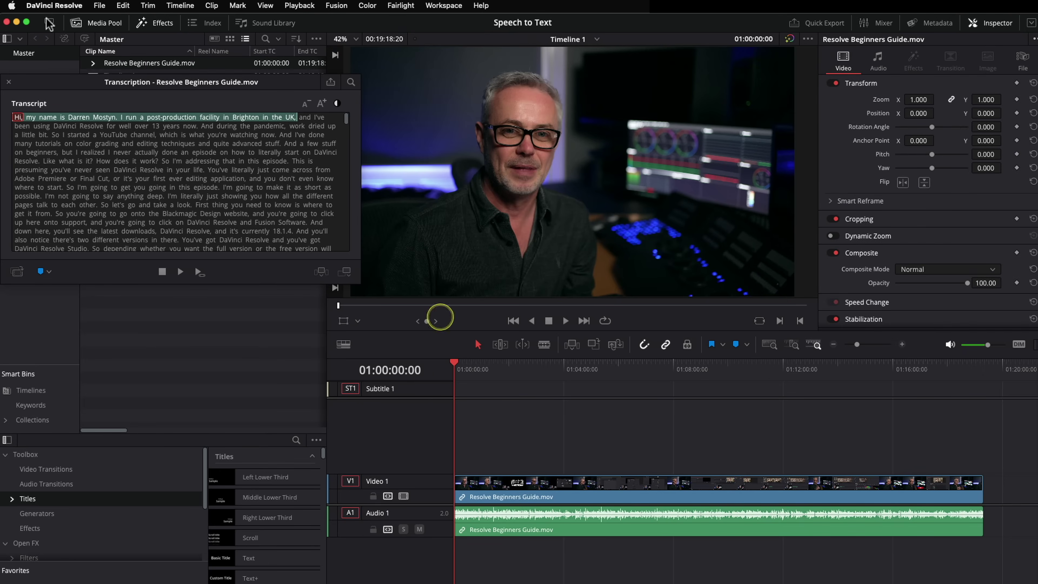
{"action": "left_click", "coordinate": [179, 5]}
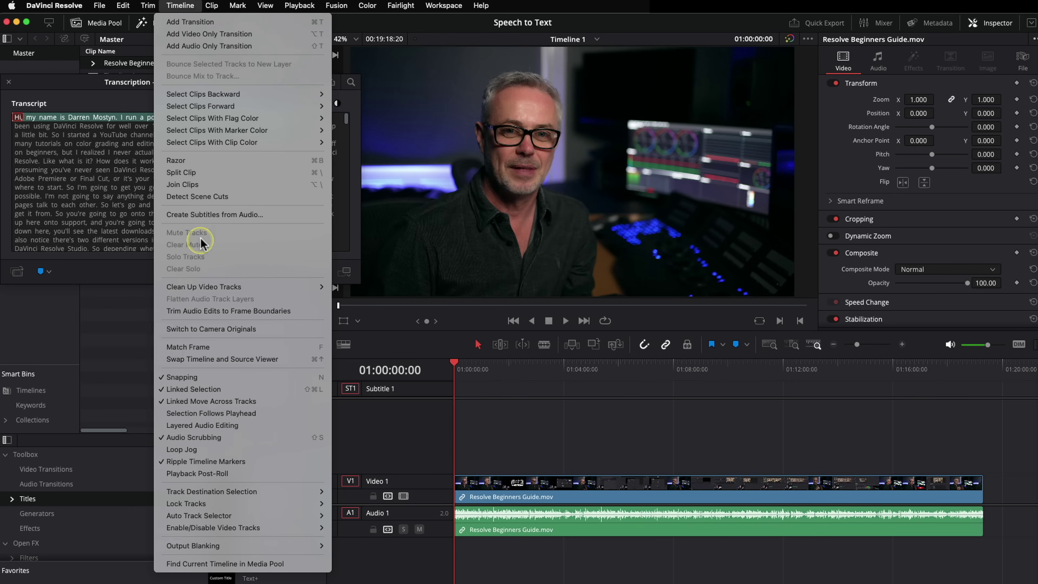
{"action": "left_click", "coordinate": [205, 214]}
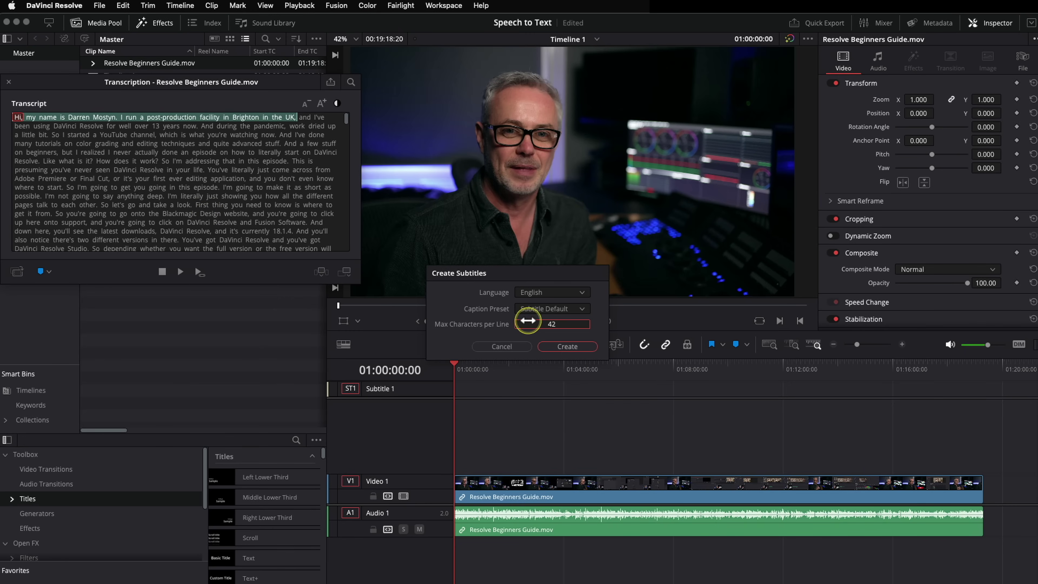
- Choose English, 60 max characters per line and the Subtitle Default caption preset
{"action": "scroll", "coordinate": [551, 324], "scroll_direction": "up", "scroll_amount": 5}
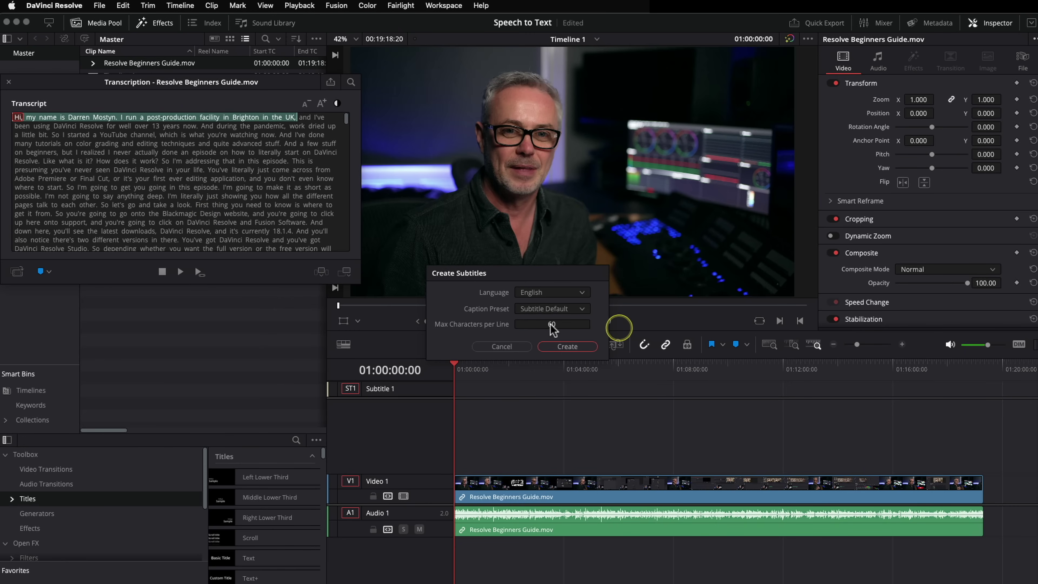
{"action": "mouse_move", "coordinate": [551, 324]}
{"action": "left_mouse_down"}
{"action": "mouse_move", "coordinate": [510, 322]}
{"action": "mouse_move", "coordinate": [560, 314]}
{"action": "left_mouse_up"}
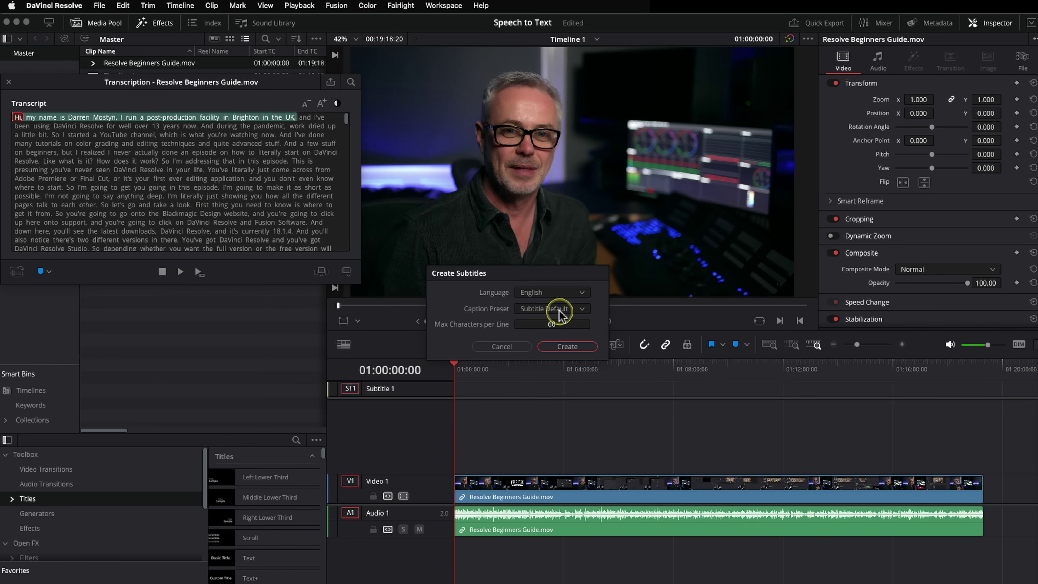
{"action": "left_click", "coordinate": [559, 315]}
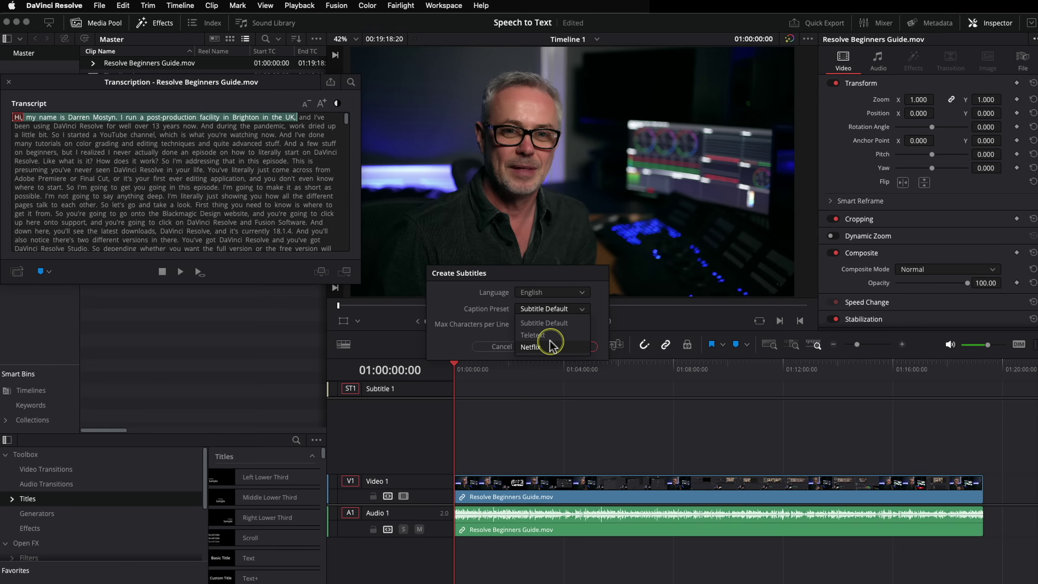
{"action": "left_click", "coordinate": [437, 293]}
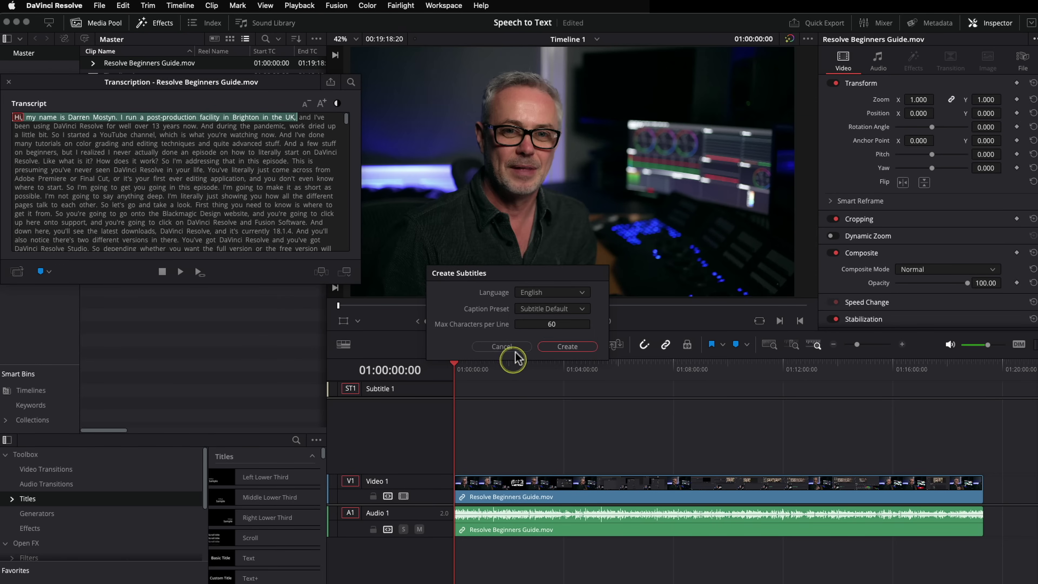
- Generate the subtitles, then select all Subtitle 1 clips to review the track's font
{"action": "left_click", "coordinate": [573, 347]}
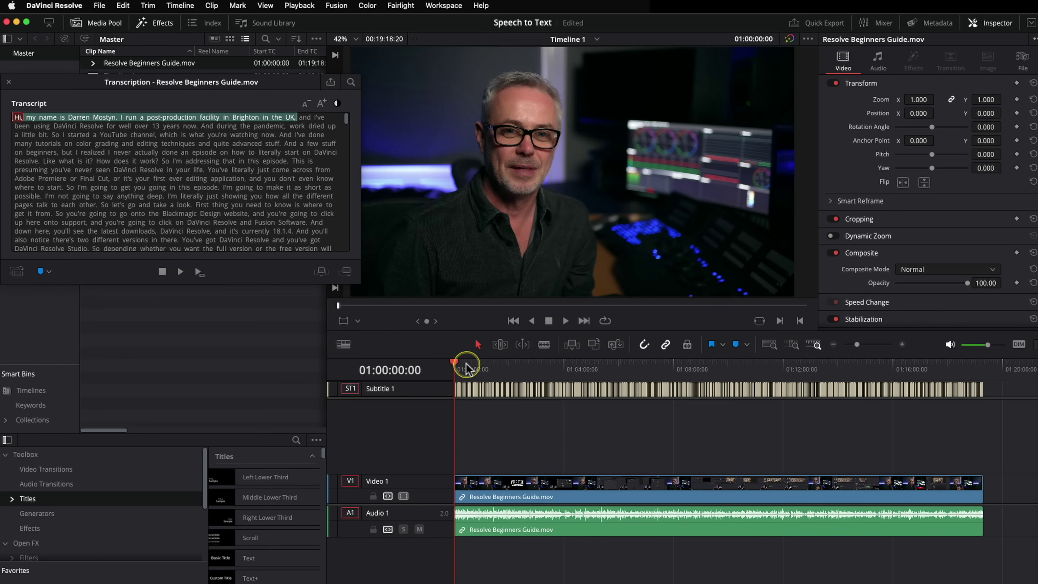
{"action": "left_click_drag", "start_coordinate": [466, 366], "coordinate": [497, 369]}
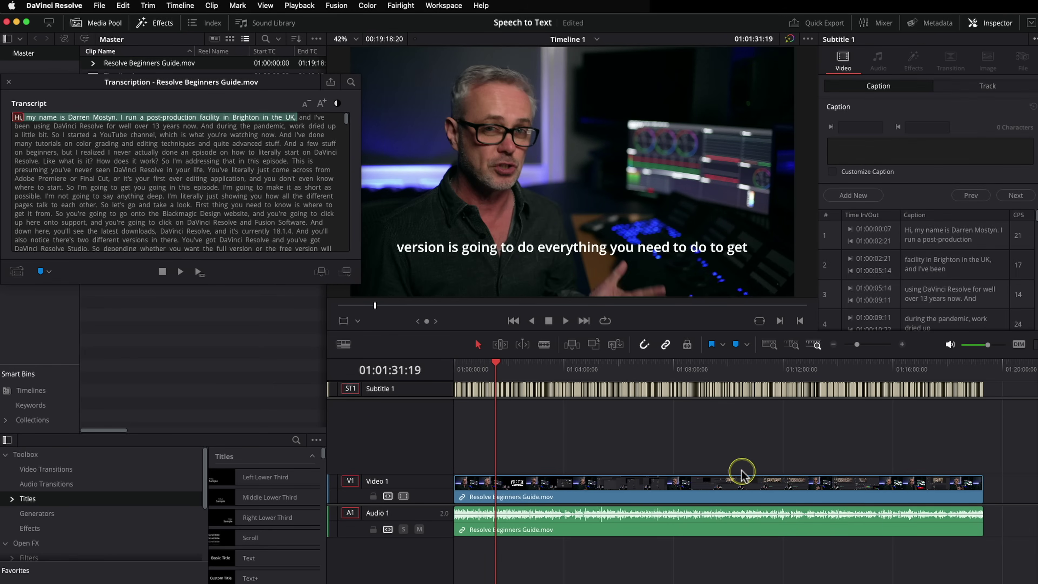
{"action": "left_click_drag", "start_coordinate": [990, 394], "coordinate": [413, 413]}
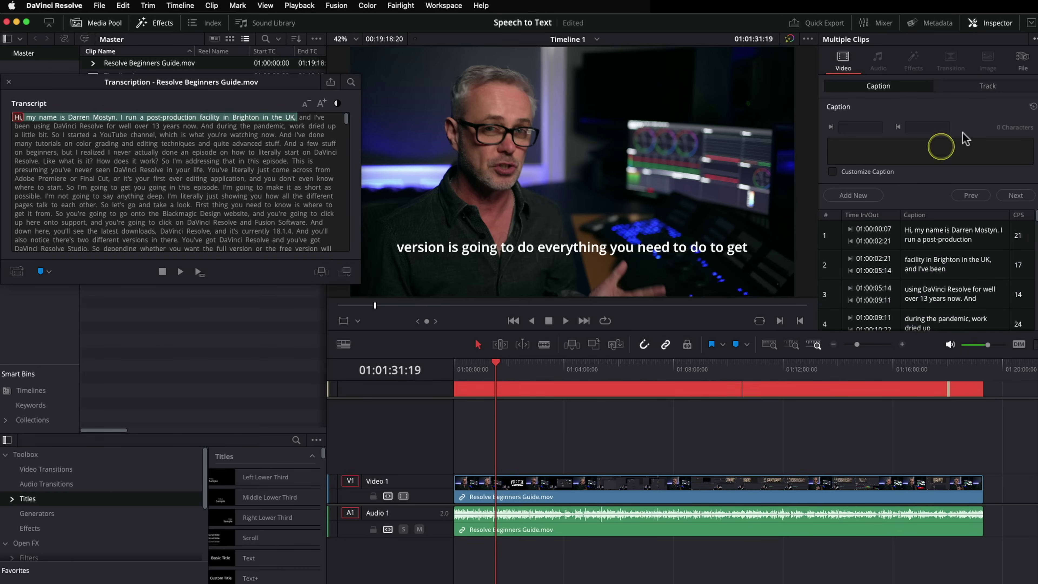
{"action": "left_click", "coordinate": [985, 86]}
{"action": "left_click", "coordinate": [934, 144]}
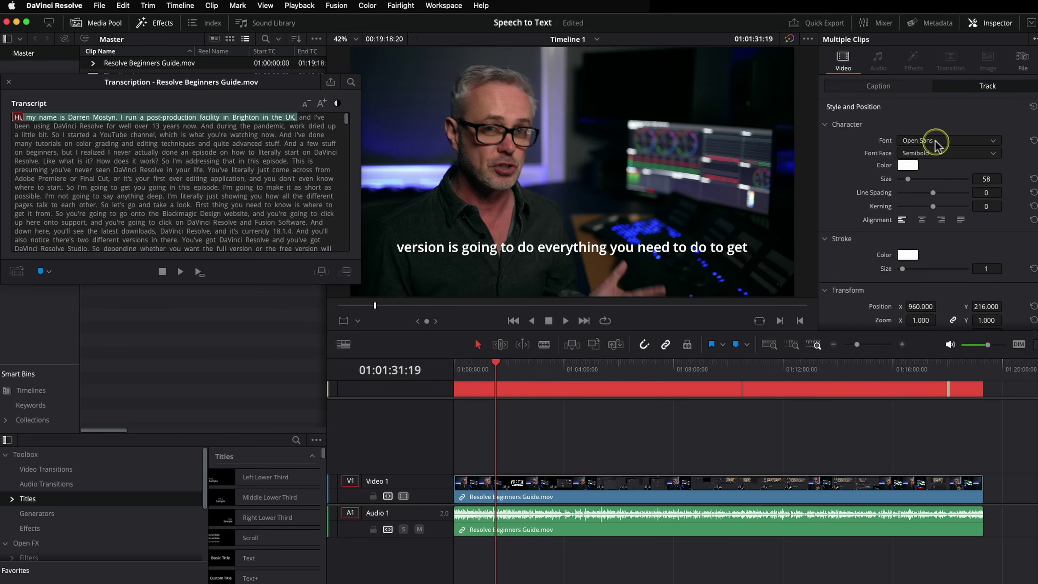
{"action": "left_click", "coordinate": [1007, 385]}
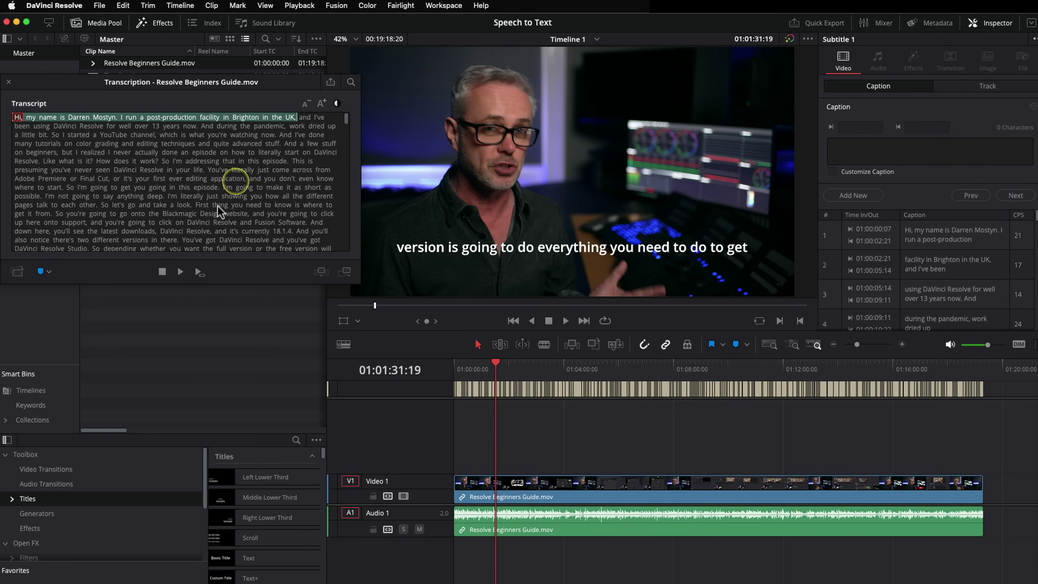
- Reopen the transcript of Resolve Beginners Guide.mov and briefly play it back
{"action": "left_click", "coordinate": [9, 82]}
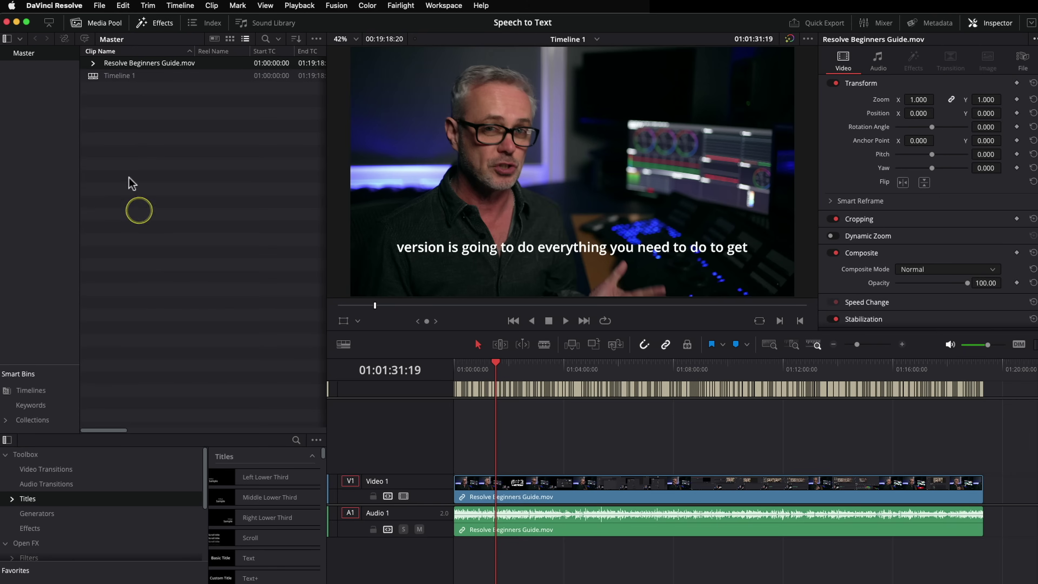
{"action": "right_click", "coordinate": [127, 63]}
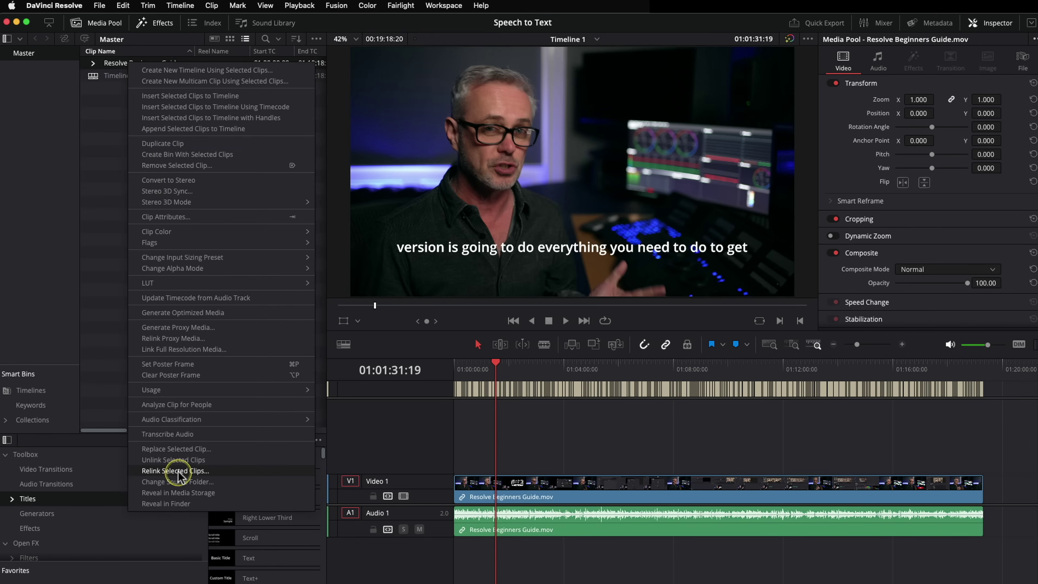
{"action": "left_click", "coordinate": [185, 433]}
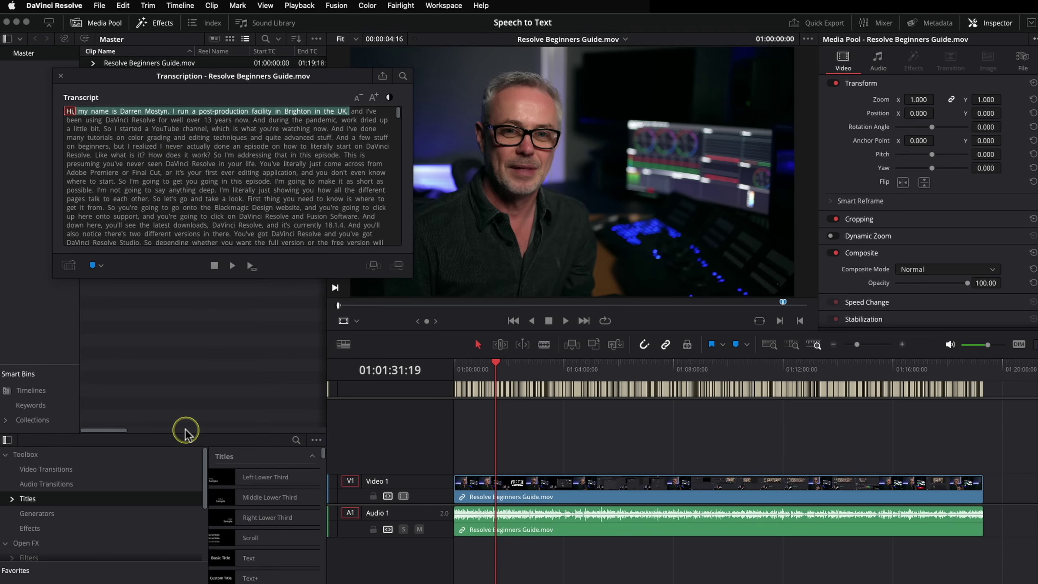
{"action": "left_click", "coordinate": [215, 266]}
{"action": "left_click", "coordinate": [216, 266]}
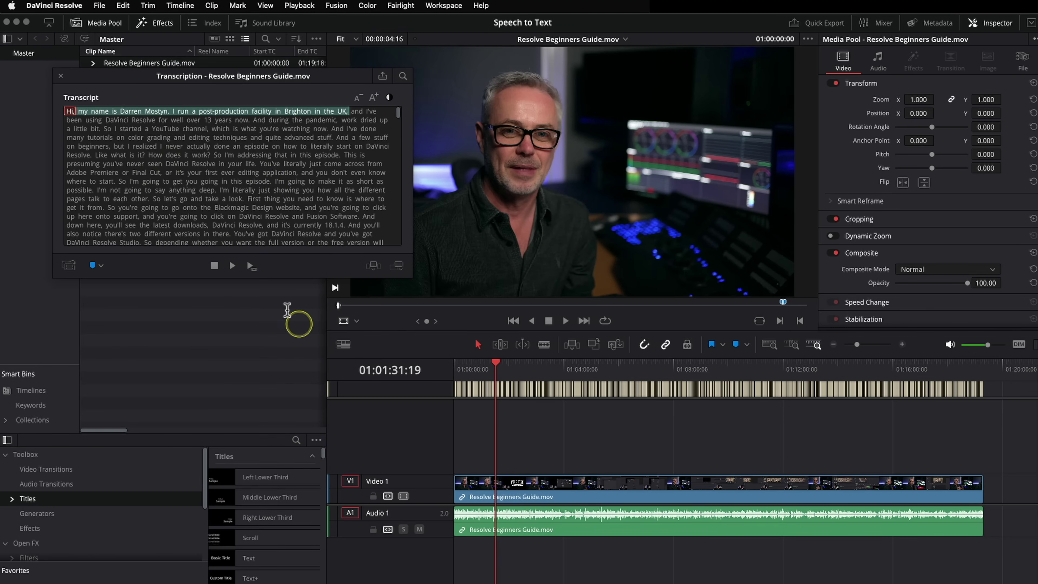
- Export the transcript as Resolve Beginners Guide.txt
{"action": "left_click", "coordinate": [382, 77]}
{"action": "left_click", "coordinate": [647, 529]}
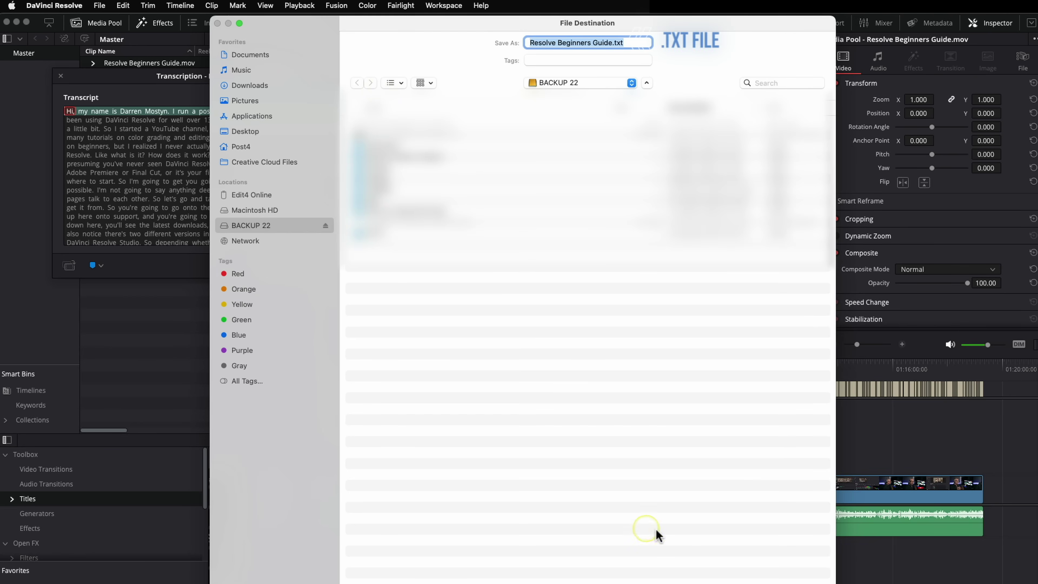
{"action": "key", "text": "Return"}
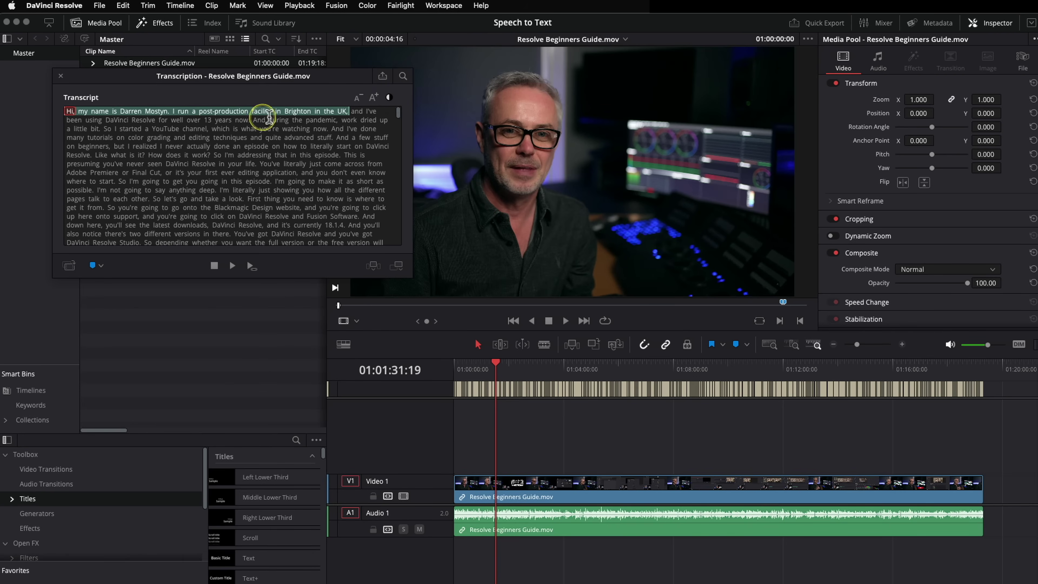
- Create a subclip of the transcribed clip in the Media Pool
{"action": "left_click", "coordinate": [70, 266]}
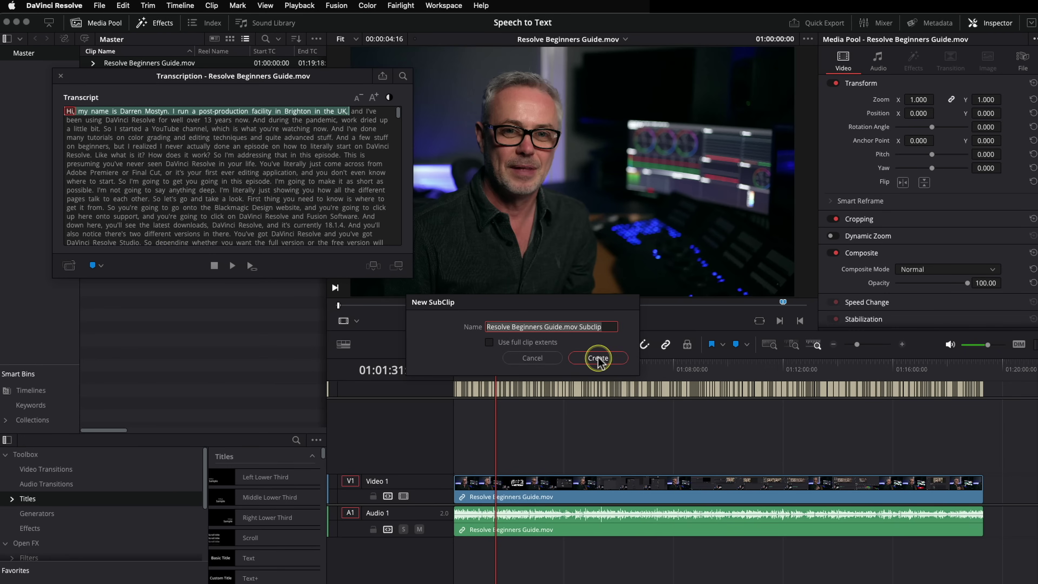
{"action": "left_click", "coordinate": [598, 360]}
{"action": "left_click", "coordinate": [93, 63]}
{"action": "left_click_drag", "start_coordinate": [108, 78], "coordinate": [119, 194]}
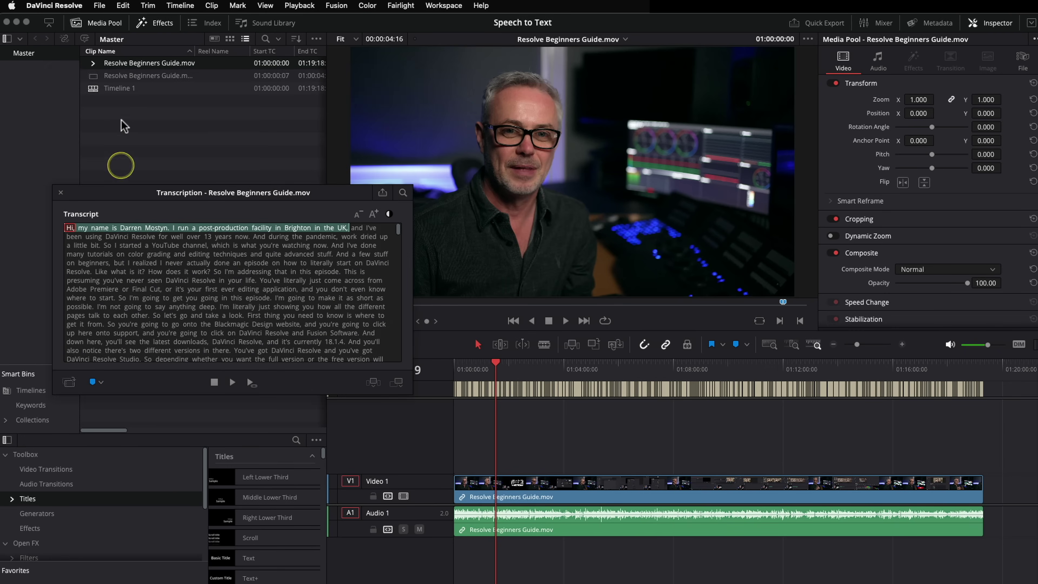
{"action": "left_click", "coordinate": [91, 76]}
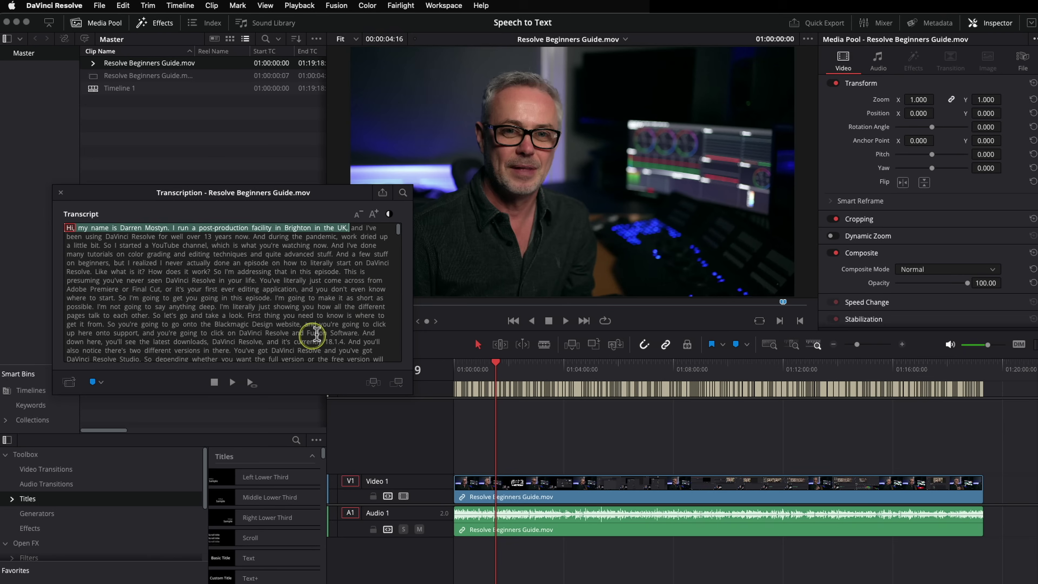
- Insert the passage about resizing for social media at the playhead near 01:07
{"action": "left_click_drag", "start_coordinate": [397, 232], "coordinate": [397, 262]}
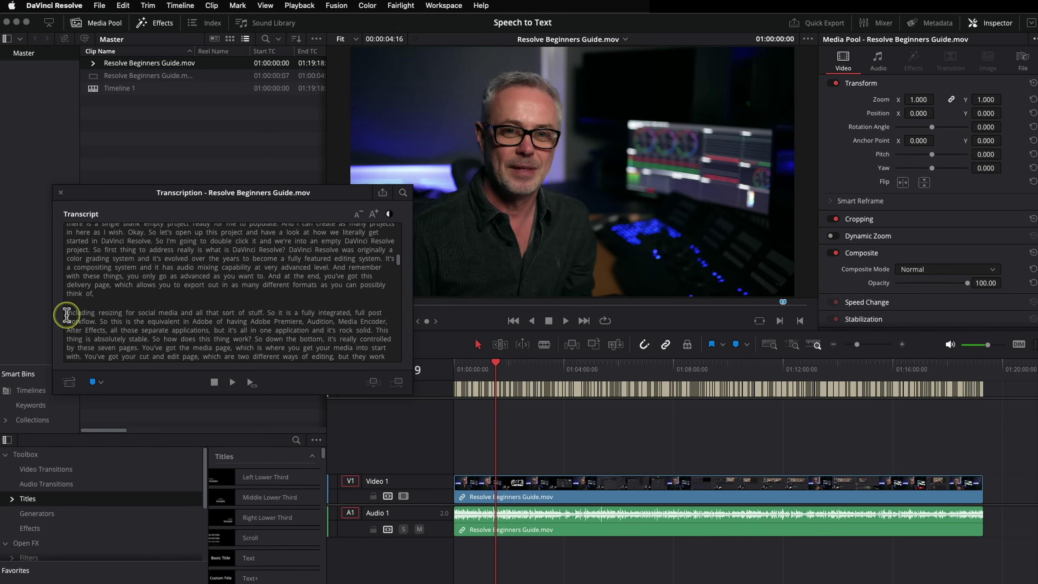
{"action": "left_click_drag", "start_coordinate": [67, 313], "coordinate": [269, 317]}
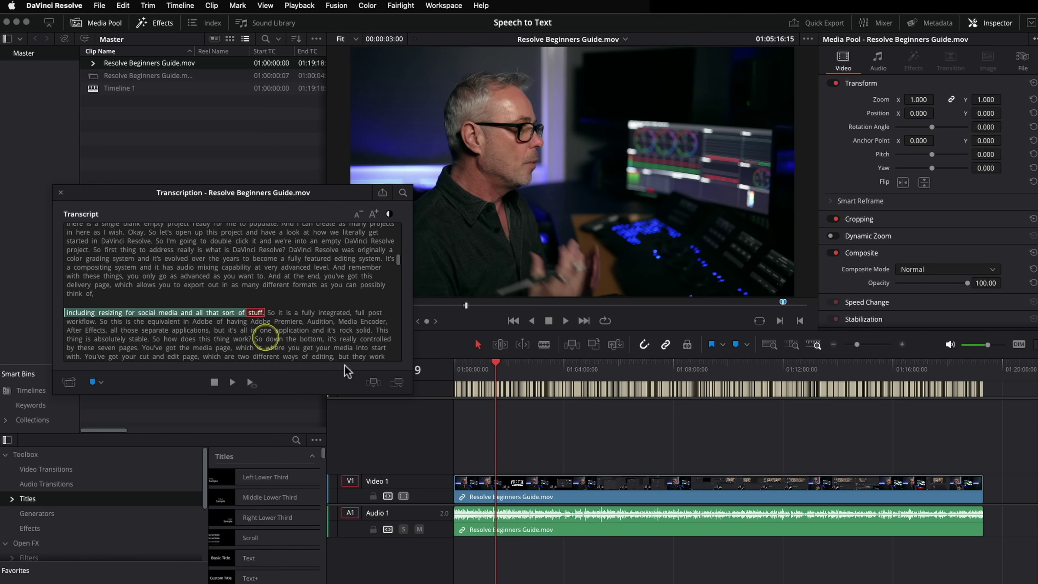
{"action": "left_click_drag", "start_coordinate": [588, 377], "coordinate": [656, 375]}
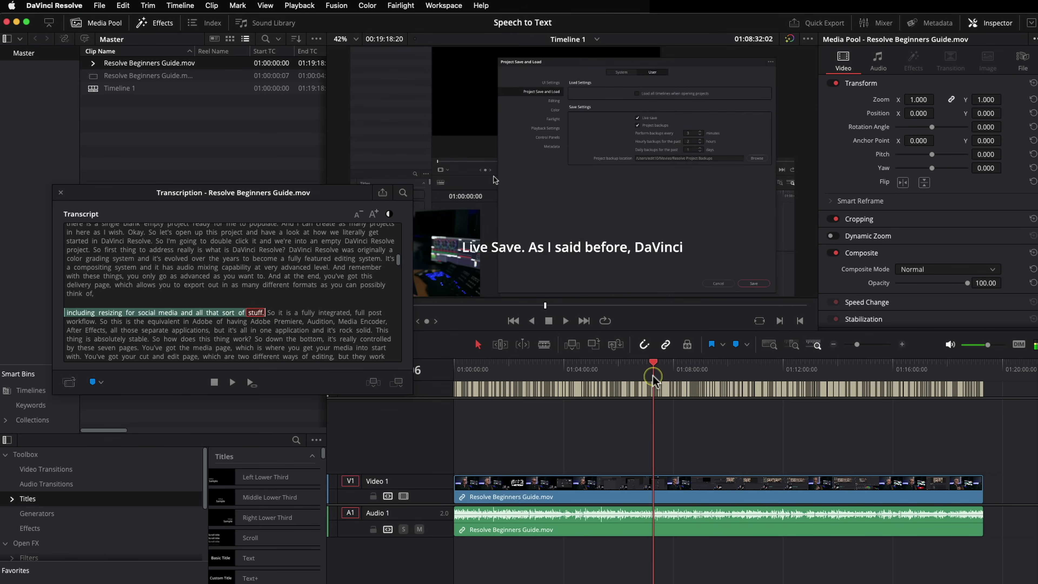
{"action": "left_click", "coordinate": [373, 382]}
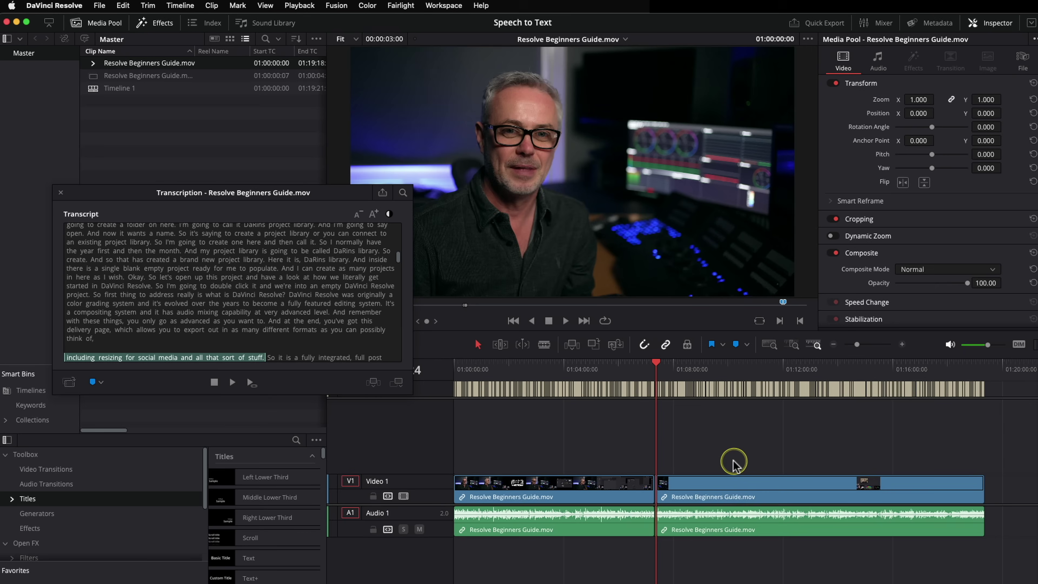
{"action": "left_click", "coordinate": [654, 362]}
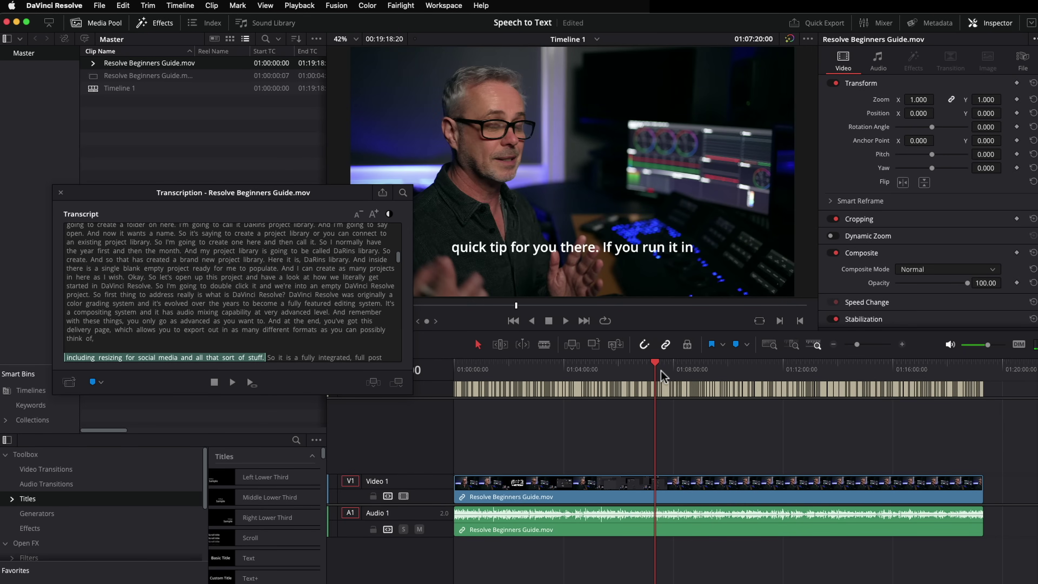
- Undo the trial insert and search the transcript for the speaker's name, finding 1 match
{"action": "key", "text": "super+z"}
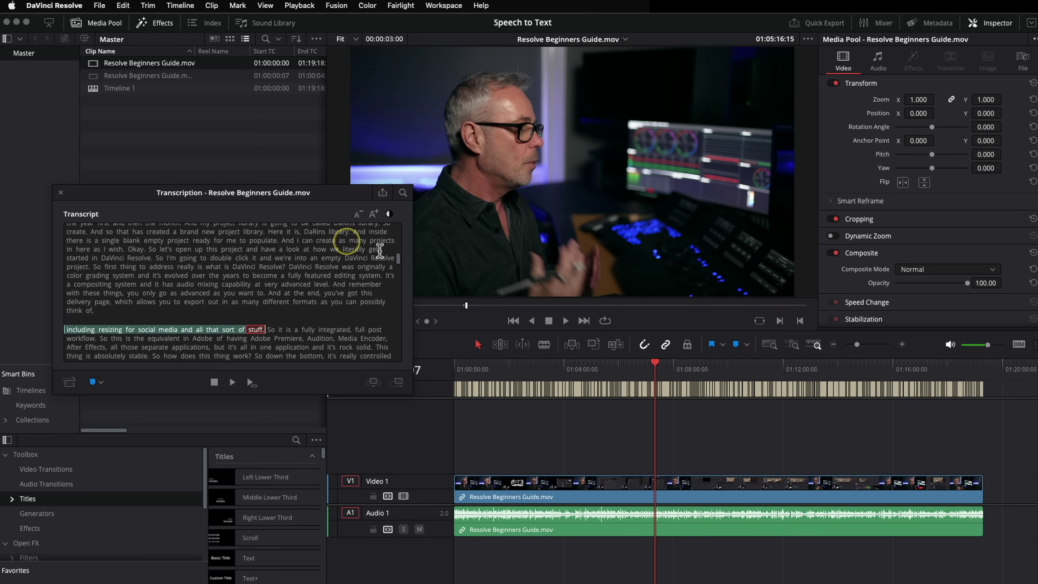
{"action": "left_click", "coordinate": [403, 193]}
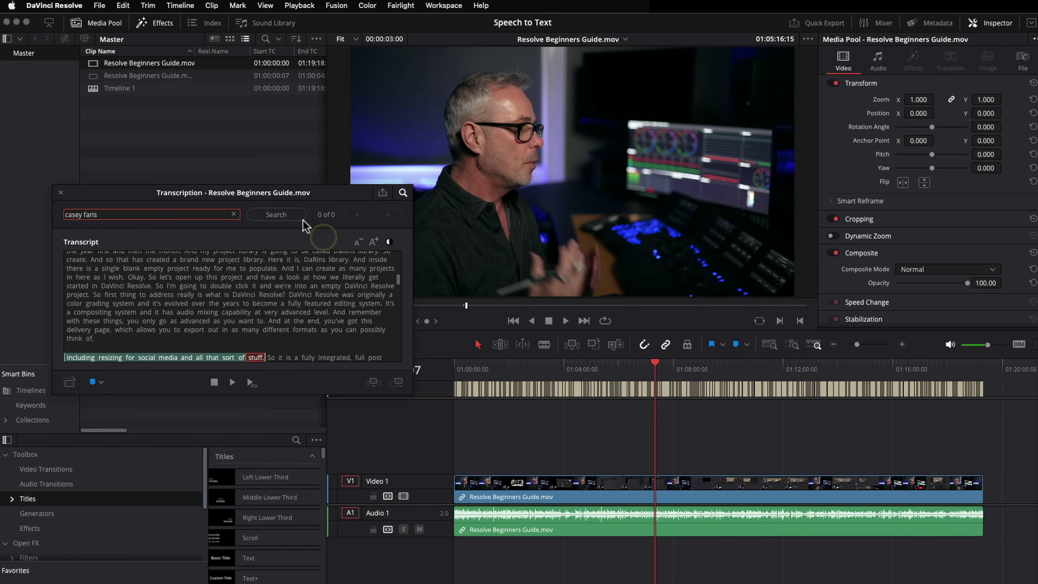
{"action": "left_click", "coordinate": [293, 214]}
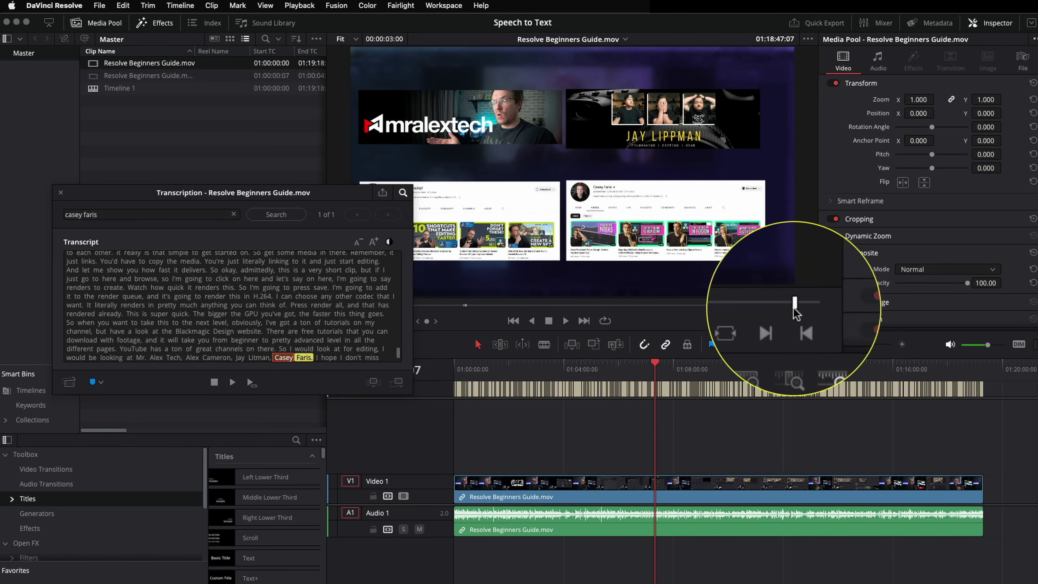
- Shrink the transcript text and toggle High Contrast on and back off
{"action": "left_click", "coordinate": [359, 242]}
{"action": "key", "text": "Home"}
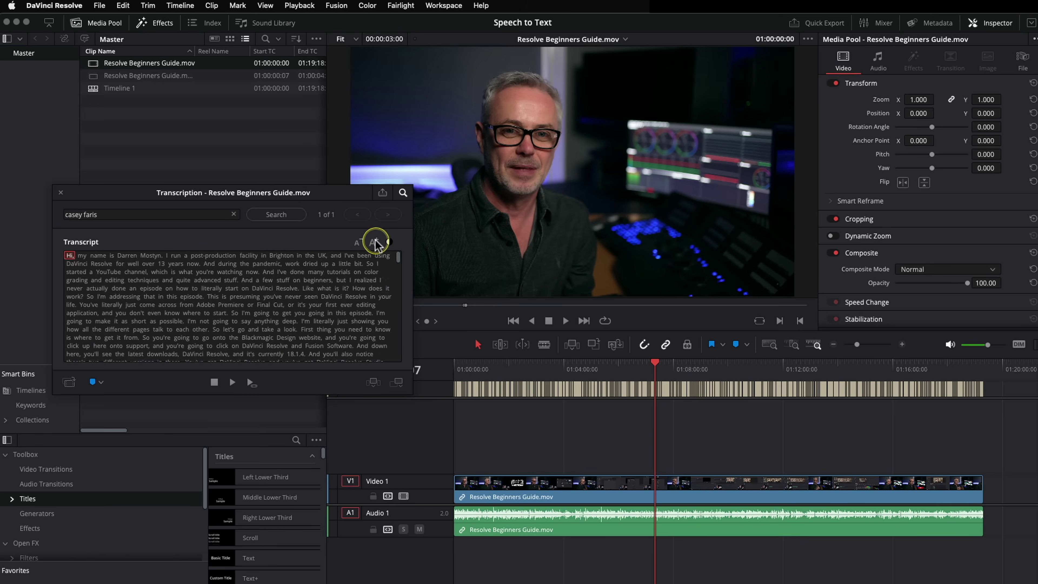
{"action": "left_click", "coordinate": [391, 242]}
{"action": "left_click", "coordinate": [391, 243]}
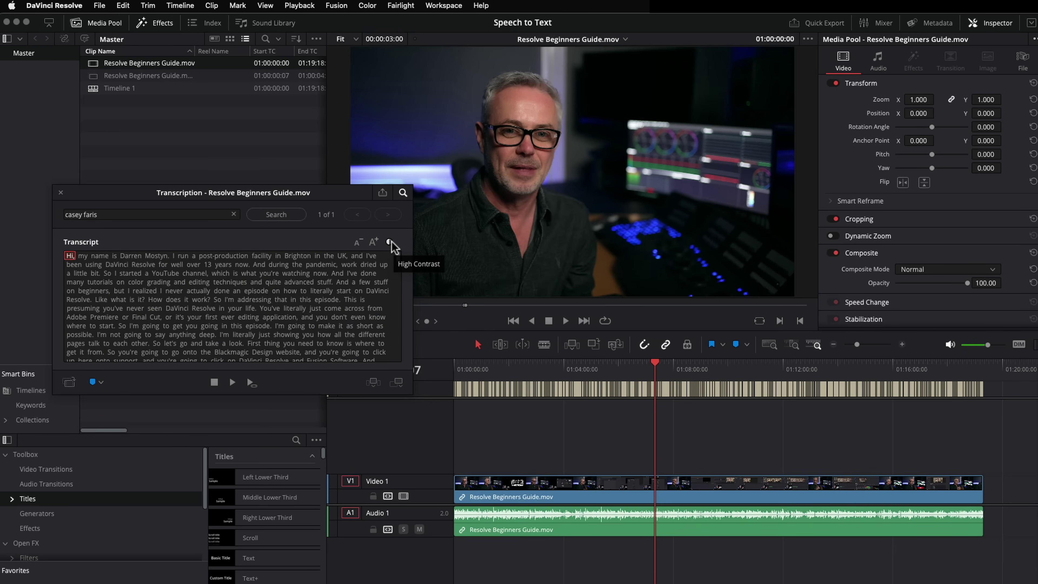